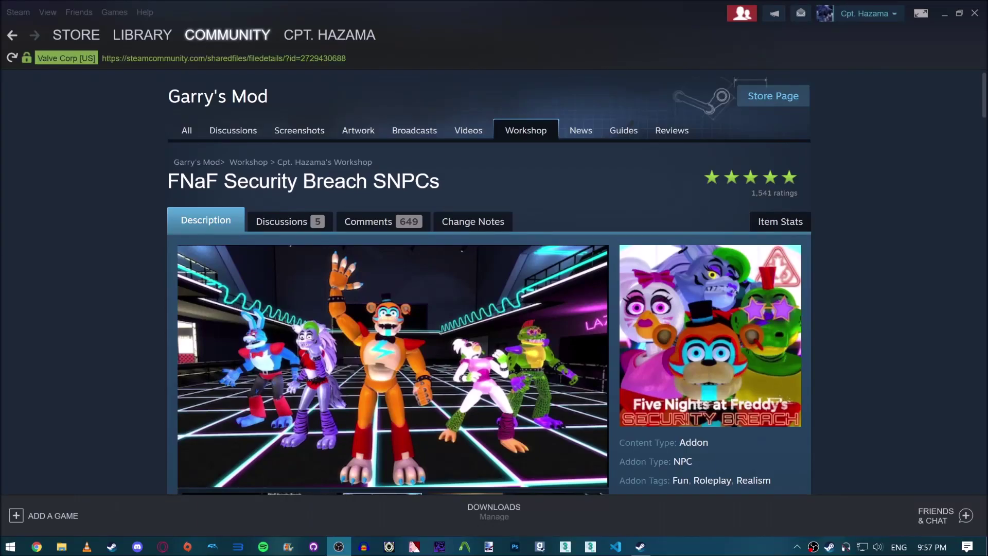
pyautogui.scroll(-2, 494, 309)
pyautogui.scroll(-3, 494, 309)
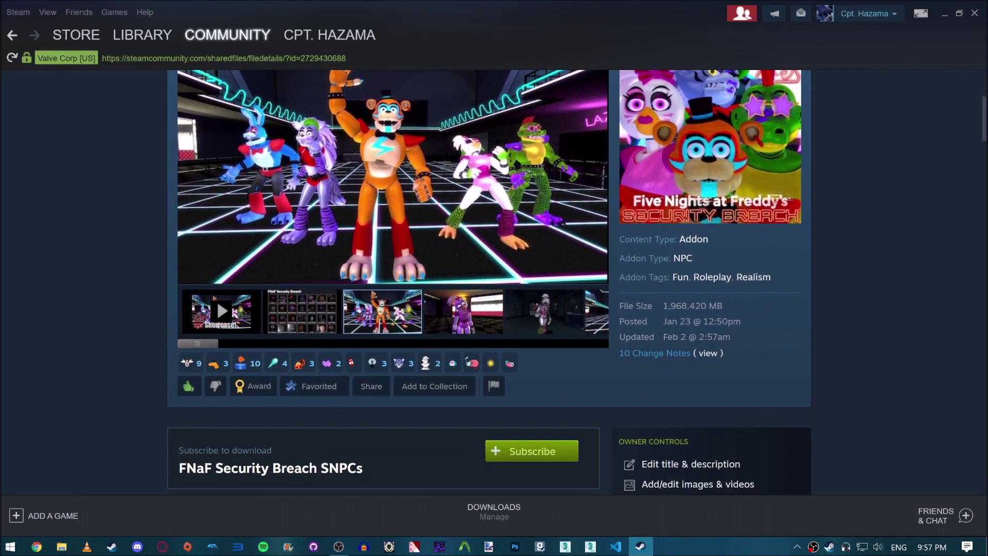
pyautogui.scroll(-1, 494, 309)
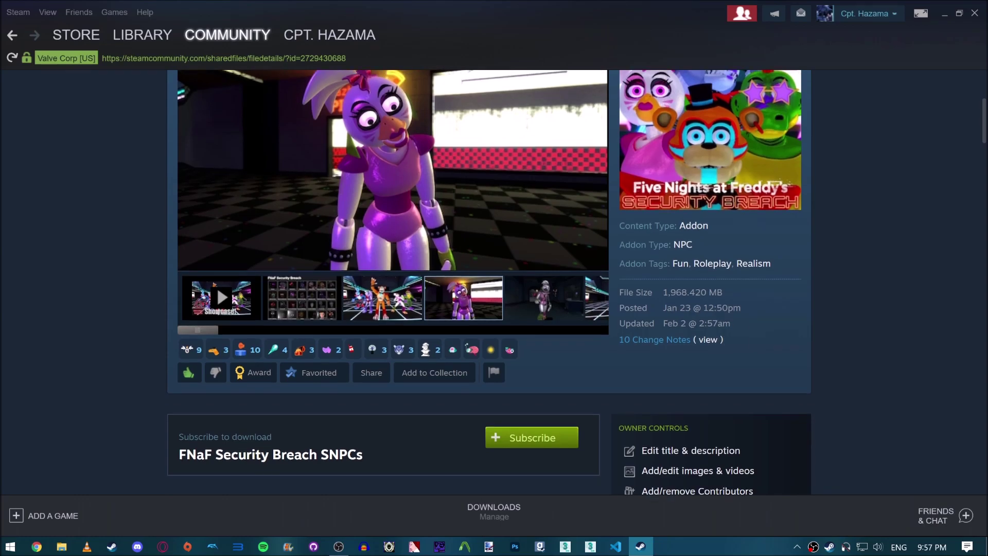
pyautogui.scroll(-2, 494, 308)
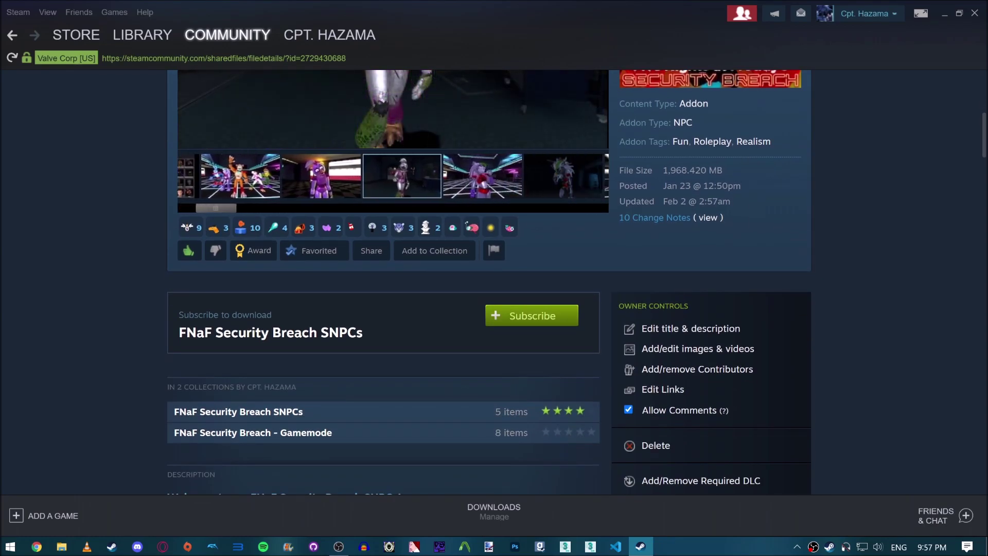
pyautogui.scroll(1, 494, 308)
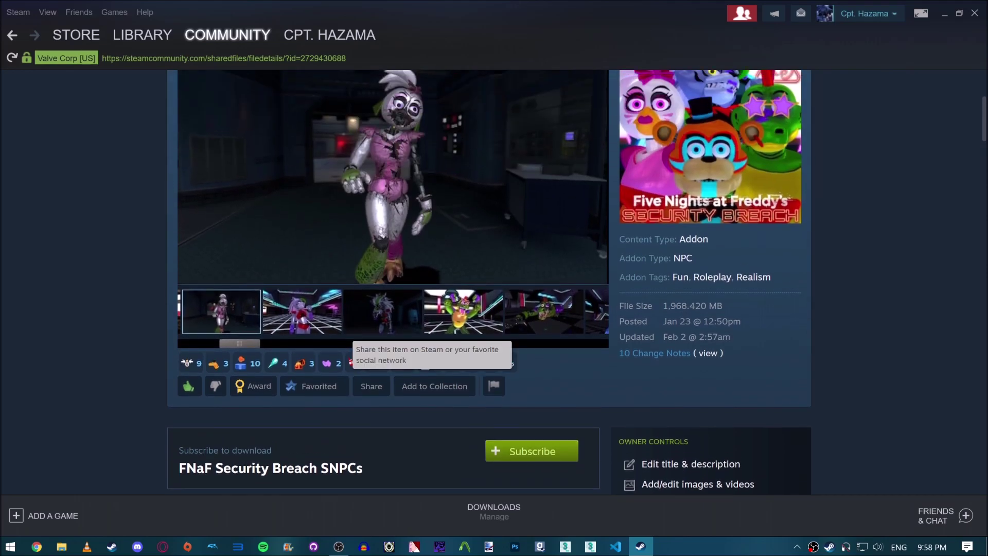
# Start subscribing to FNaF Security Breach SNPCs, then cancel the required items prompt.
pyautogui.click(531, 383)
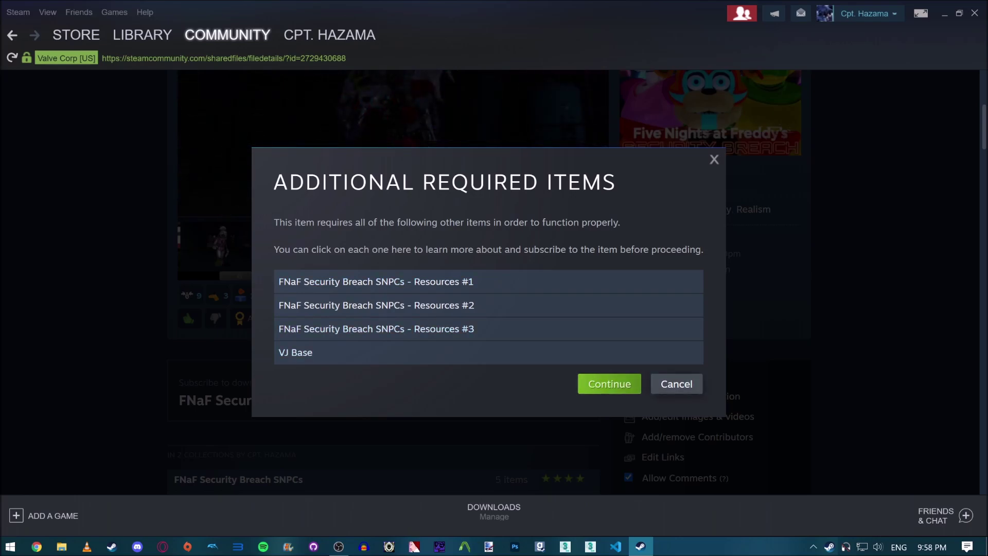
pyautogui.click(677, 383)
pyautogui.scroll(-5, 495, 310)
pyautogui.scroll(-3, 493, 308)
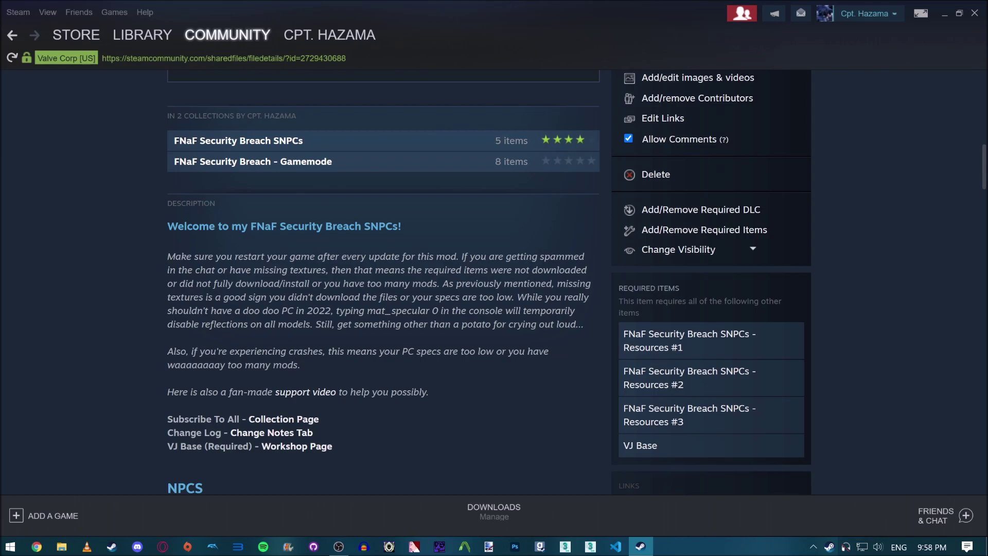
pyautogui.moveTo(366, 310); pyautogui.dragTo(439, 310)
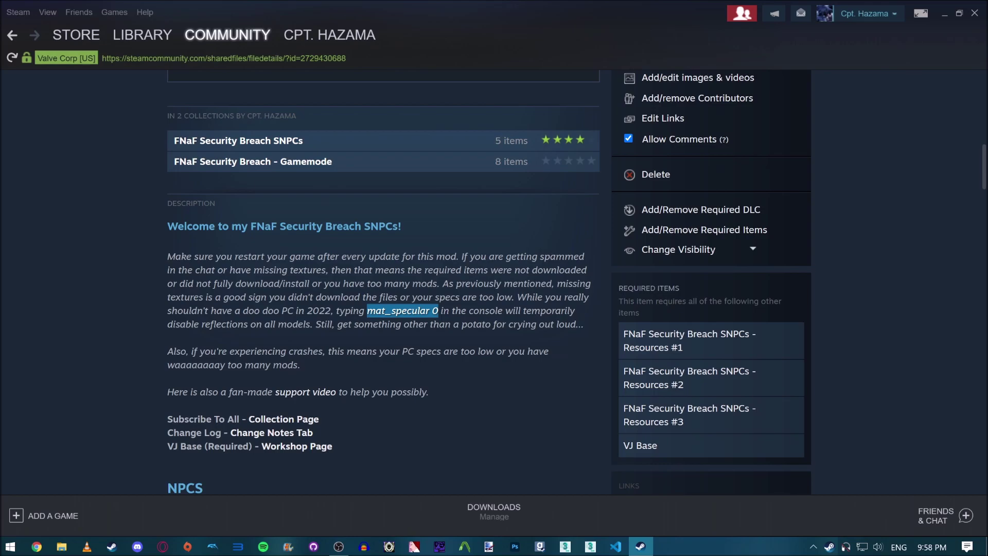
pyautogui.press('Escape')
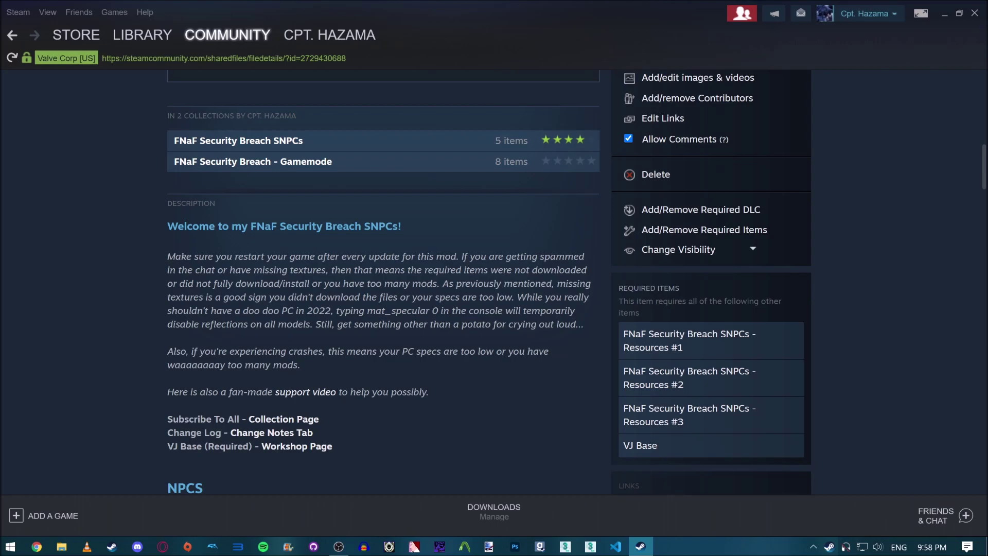
pyautogui.scroll(-4, 494, 308)
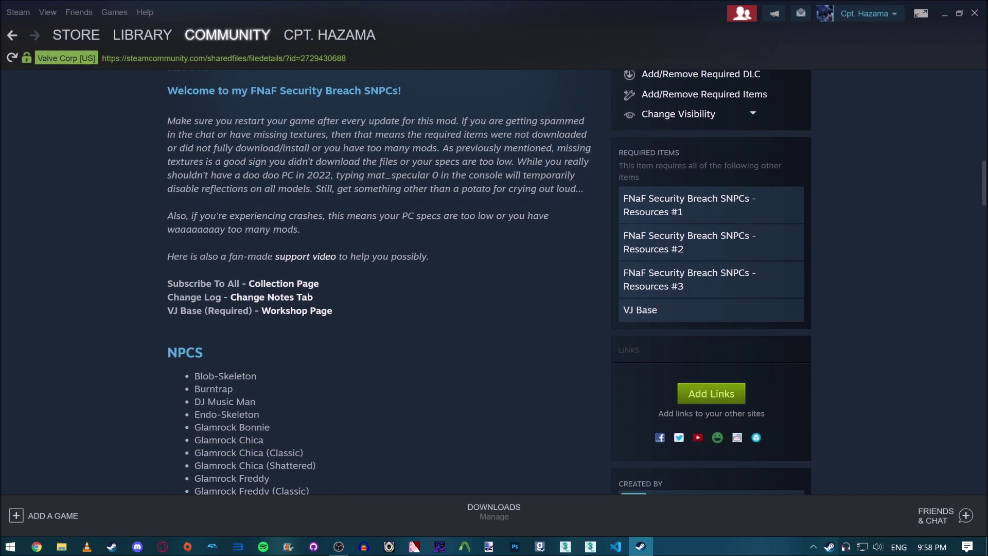
pyautogui.scroll(2, 495, 278)
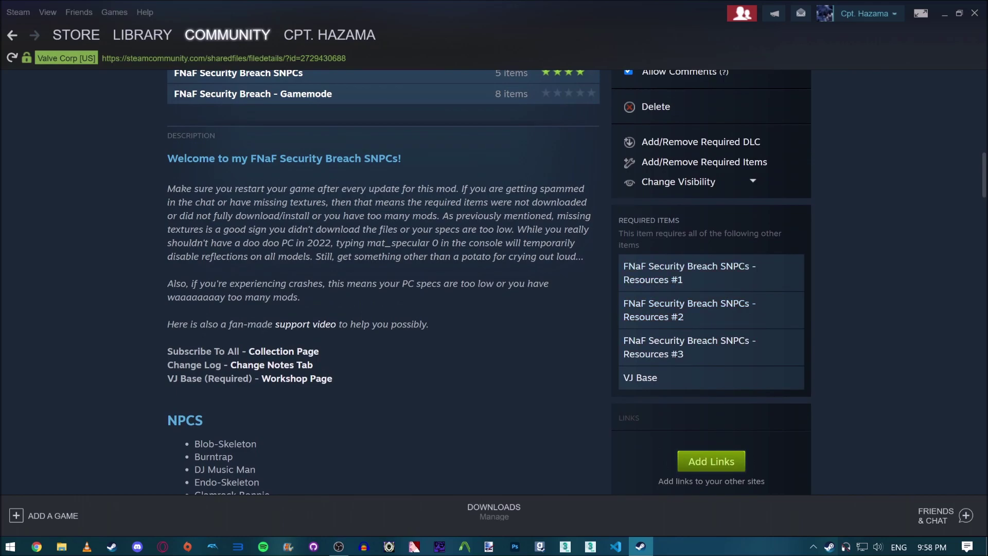
pyautogui.scroll(-3, 737, 177)
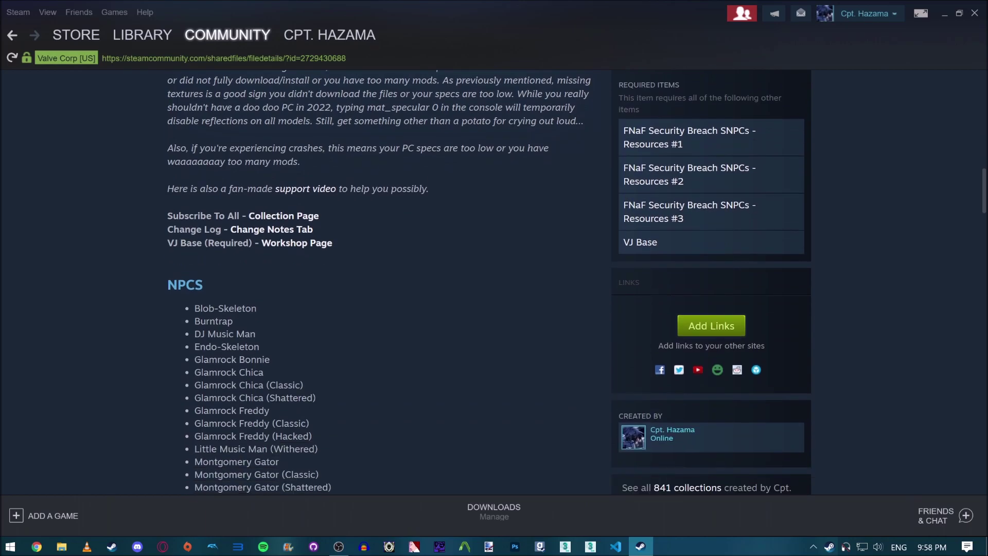
pyautogui.scroll(3, 737, 177)
pyautogui.scroll(8, 737, 177)
pyautogui.scroll(-1, 494, 277)
pyautogui.scroll(8, 494, 278)
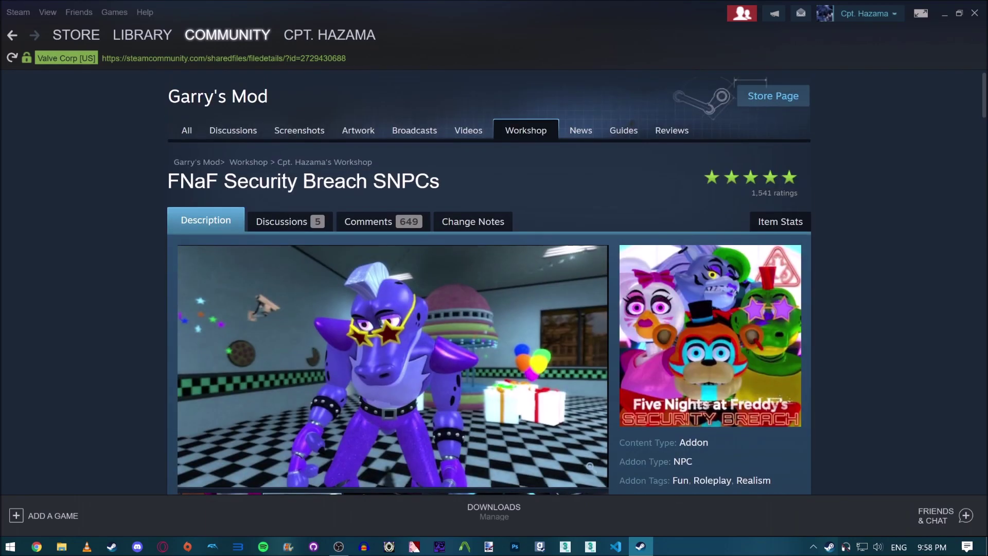
pyautogui.scroll(-2, 494, 278)
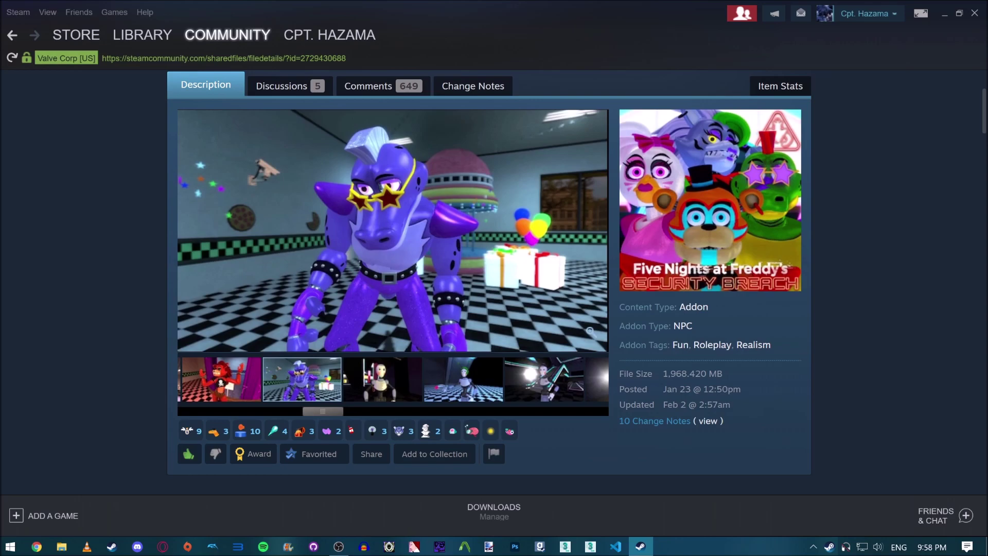
pyautogui.scroll(-10, 494, 278)
pyautogui.scroll(-8, 494, 278)
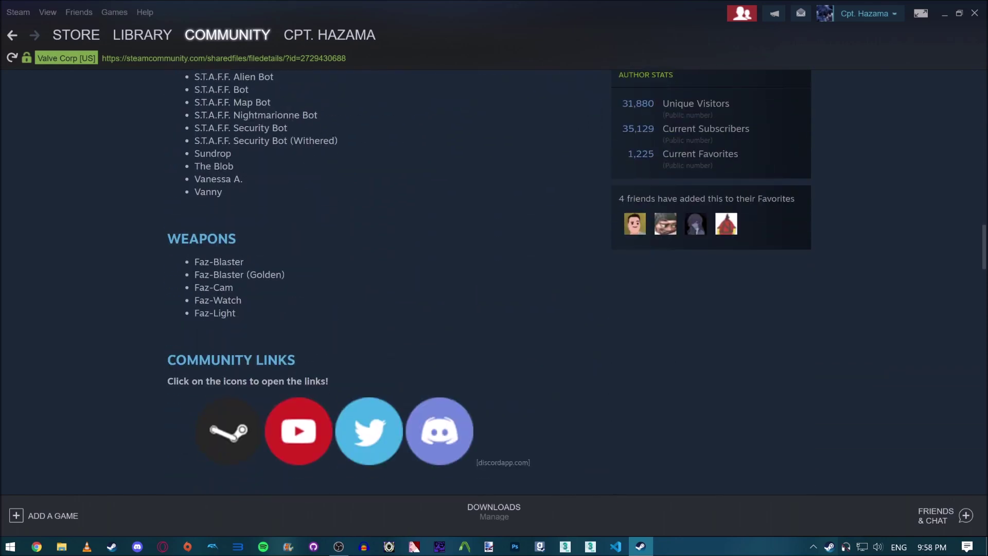
pyautogui.scroll(-5, 495, 278)
pyautogui.scroll(-5, 494, 278)
pyautogui.scroll(-6, 494, 278)
pyautogui.scroll(-3, 493, 278)
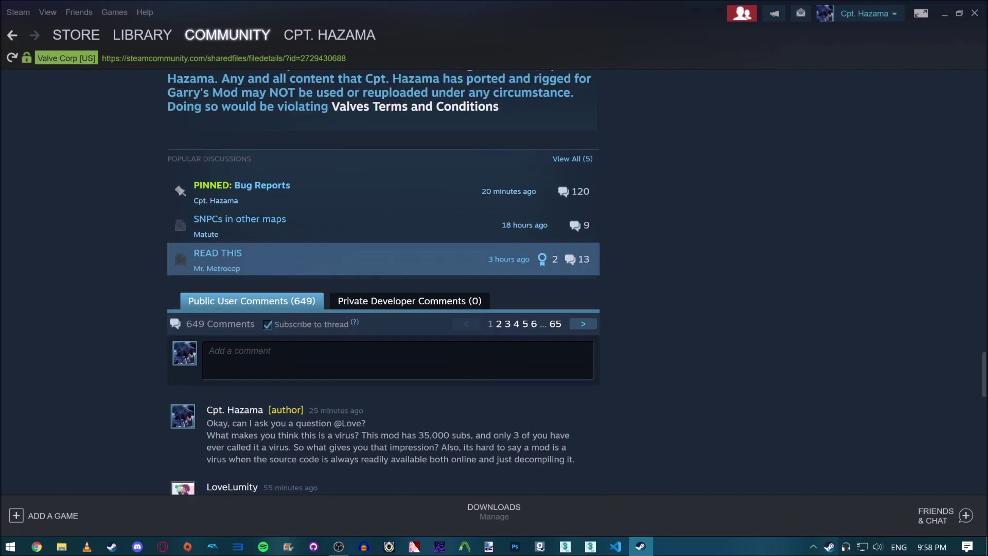
pyautogui.scroll(2, 494, 278)
pyautogui.click(262, 247)
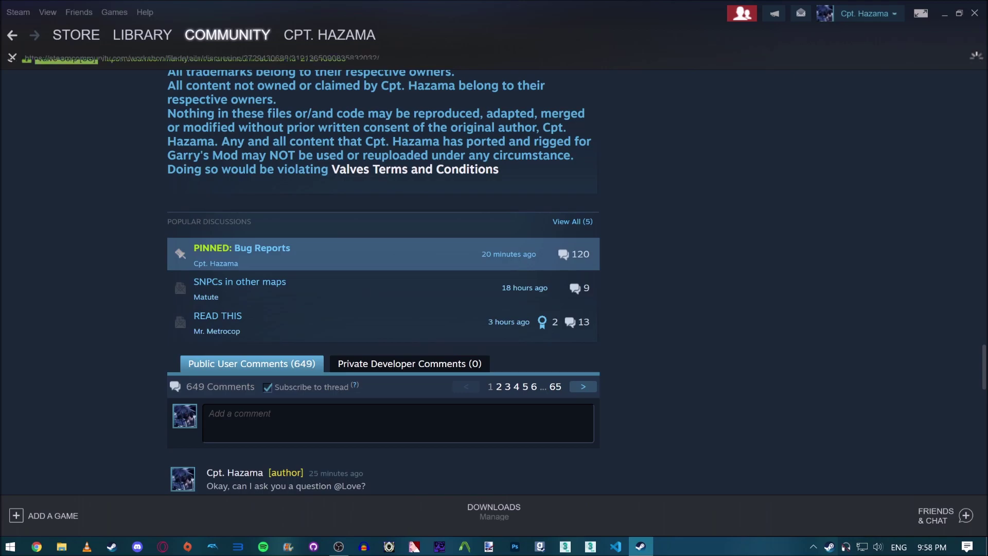
pyautogui.scroll(-8, 494, 277)
pyautogui.scroll(-8, 494, 278)
pyautogui.scroll(-10, 494, 279)
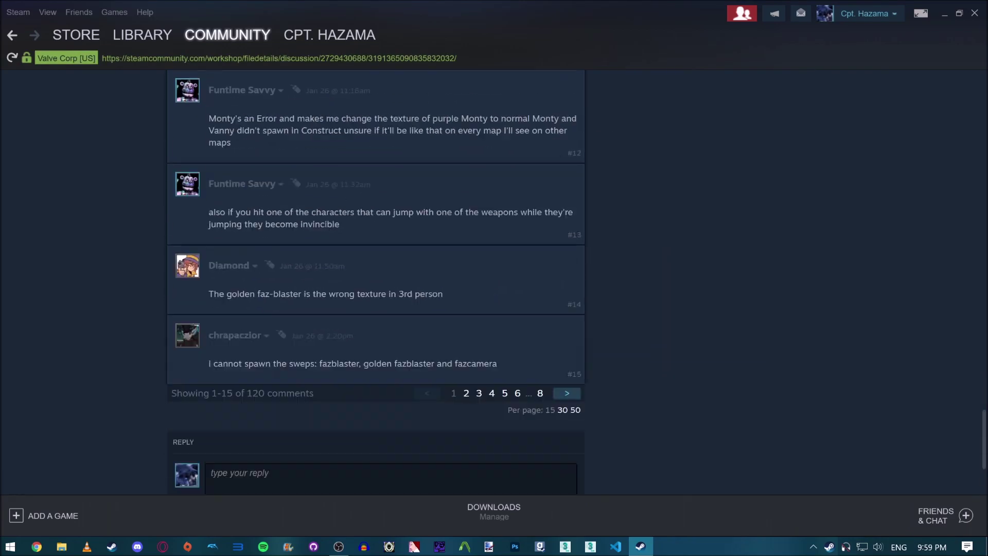
pyautogui.scroll(-5, 494, 278)
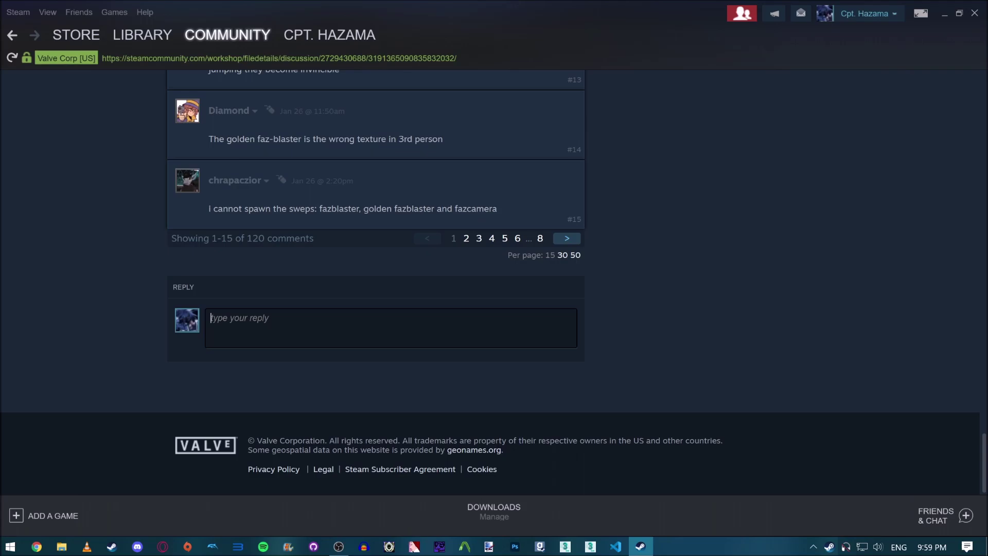
pyautogui.scroll(6, 494, 278)
pyautogui.scroll(8, 493, 277)
pyautogui.scroll(-10, 494, 277)
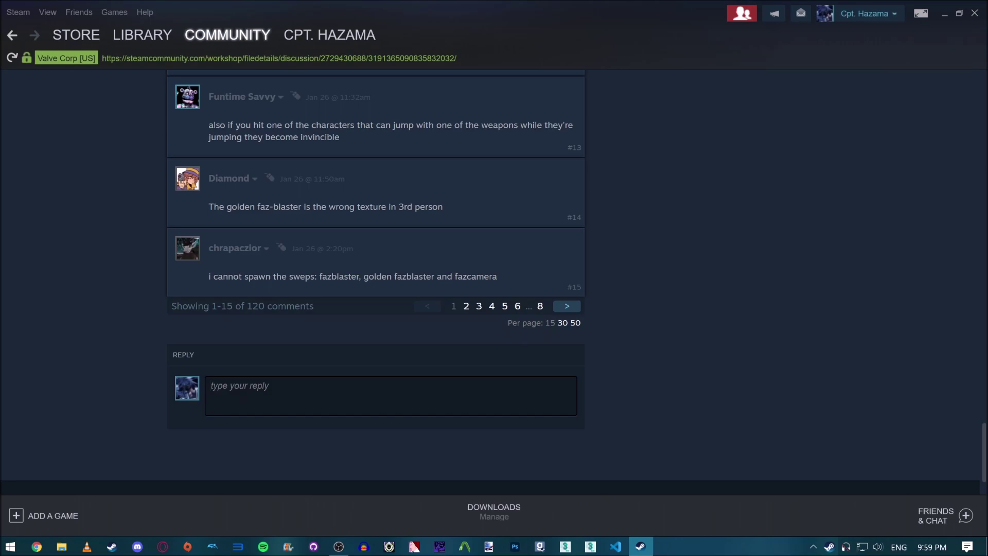
pyautogui.scroll(5, 493, 278)
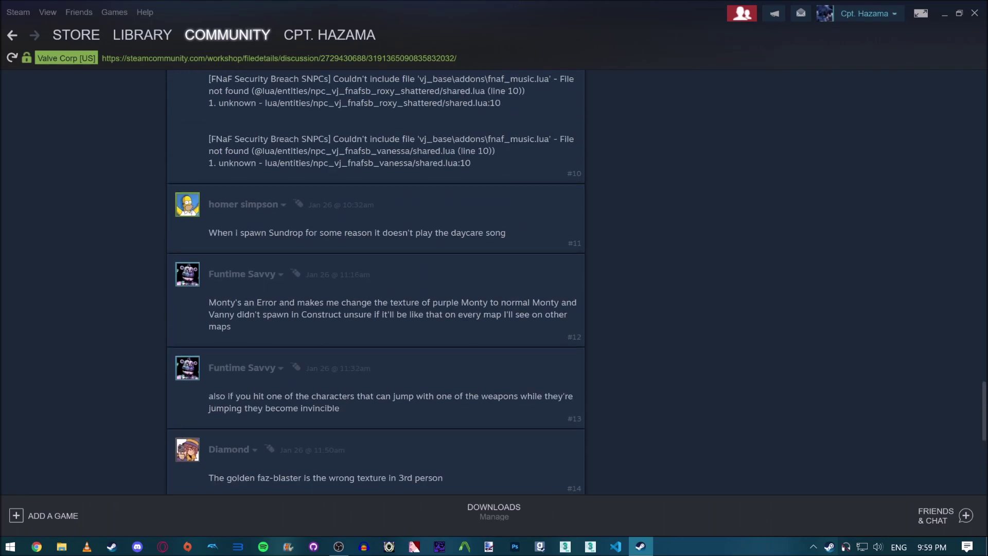
pyautogui.scroll(-2, 494, 278)
pyautogui.hotkey('alt', 'Left')
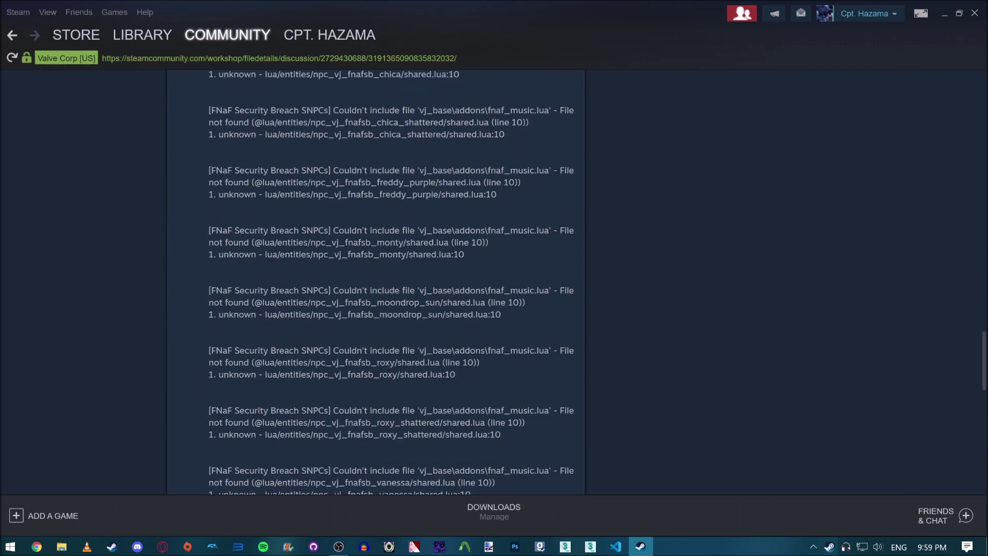
pyautogui.hotkey('alt', 'Left')
pyautogui.hotkey('alt', 'Left')
pyautogui.scroll(-5, 494, 278)
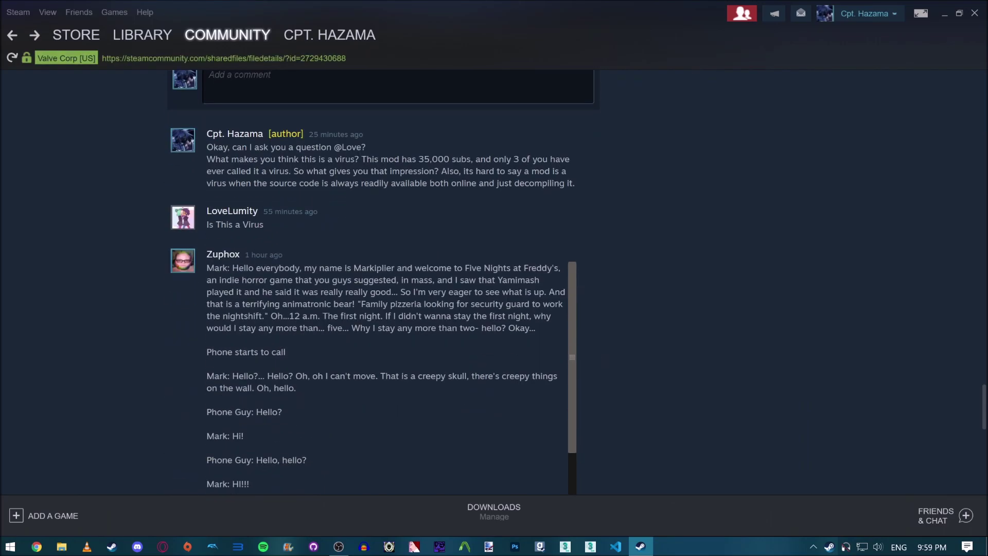
pyautogui.scroll(10, 493, 278)
pyautogui.scroll(10, 494, 278)
pyautogui.scroll(8, 493, 279)
pyautogui.scroll(2, 494, 278)
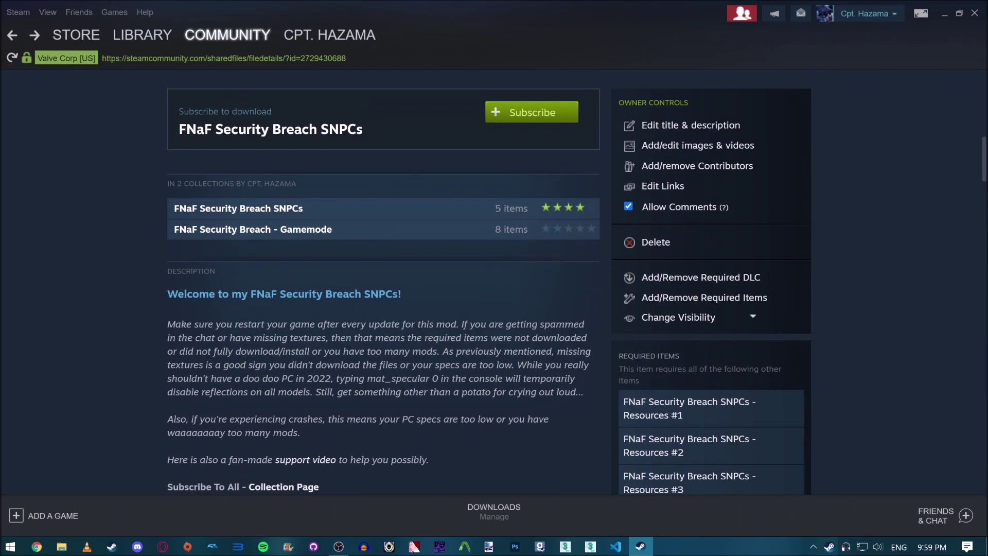
pyautogui.moveTo(272, 486); pyautogui.dragTo(272, 337)
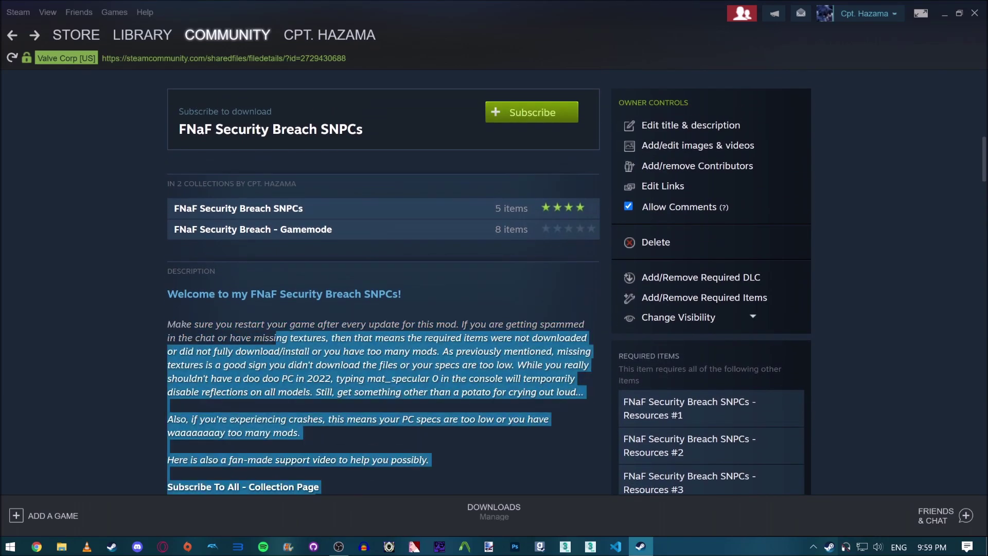
pyautogui.click(273, 337)
pyautogui.scroll(-2, 273, 337)
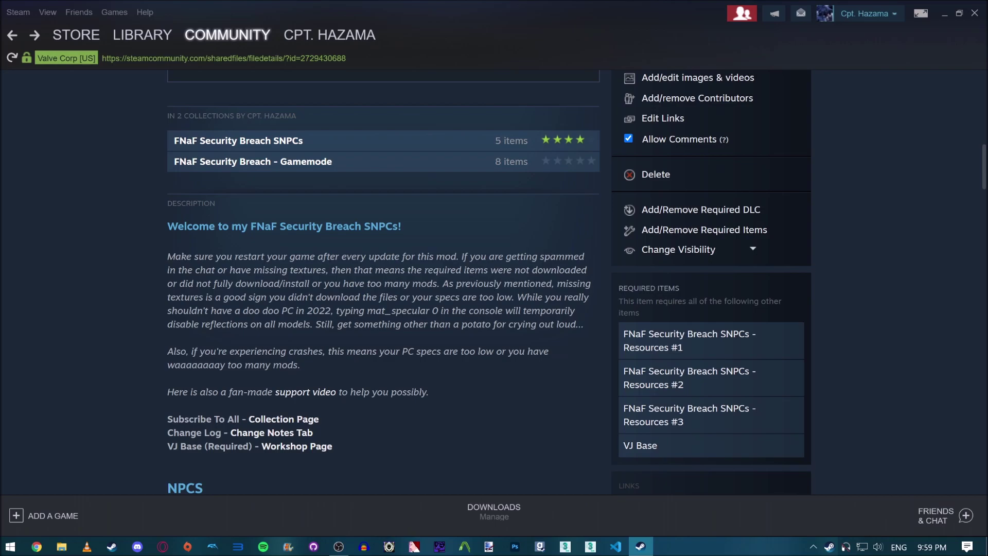
pyautogui.scroll(8, 494, 278)
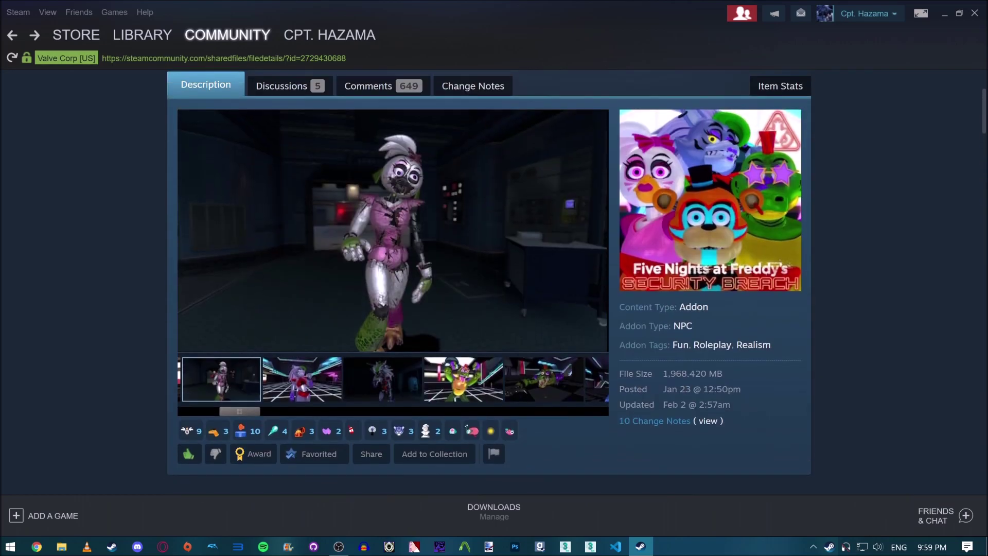
pyautogui.scroll(3, 494, 277)
pyautogui.scroll(-5, 494, 278)
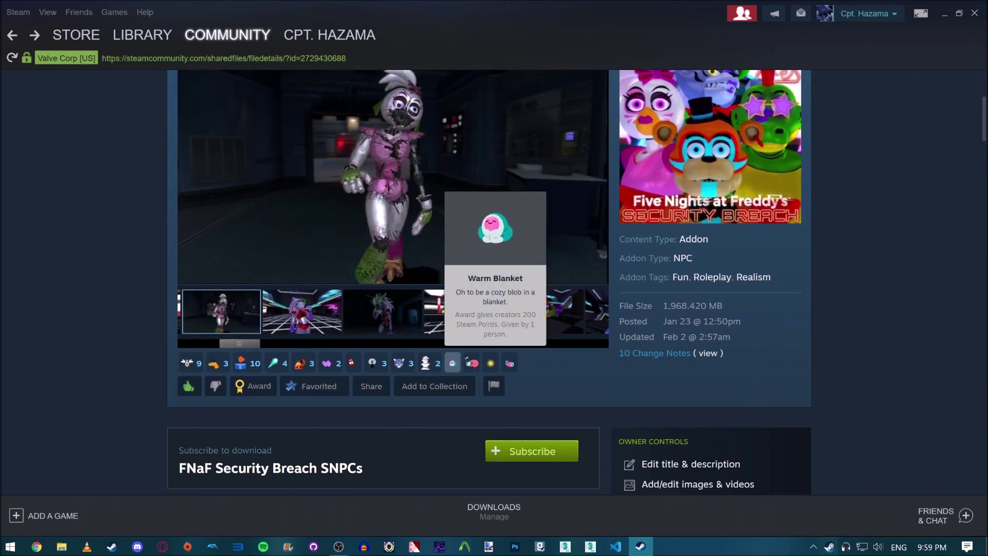
pyautogui.scroll(-3, 451, 363)
pyautogui.scroll(-3, 452, 362)
pyautogui.scroll(-3, 451, 363)
pyautogui.scroll(-2, 451, 363)
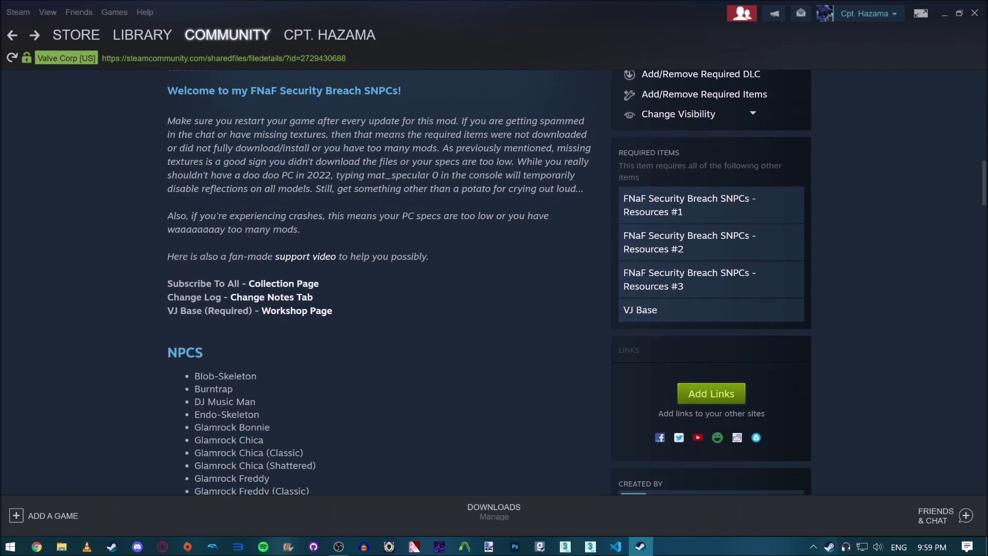
pyautogui.scroll(3, 451, 308)
pyautogui.scroll(3, 451, 309)
pyautogui.scroll(2, 451, 308)
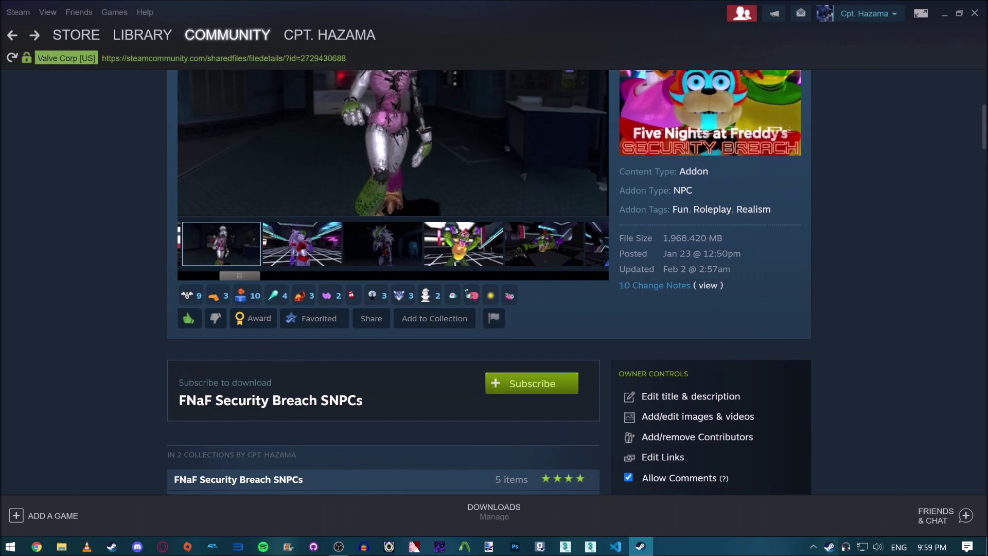